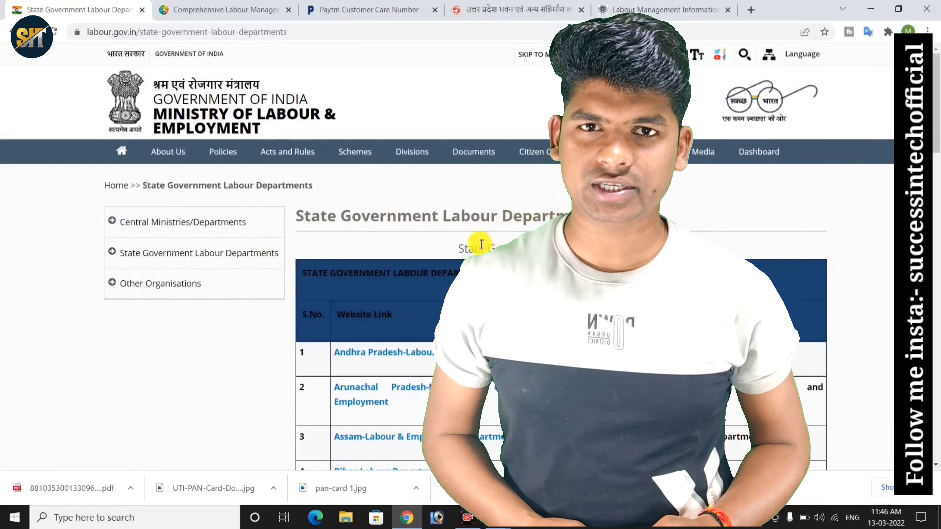
Open the Ministry of Labour & Employment home page and dismiss the e-Shram pop-up banner.
scroll(429, 310, "down", 3)
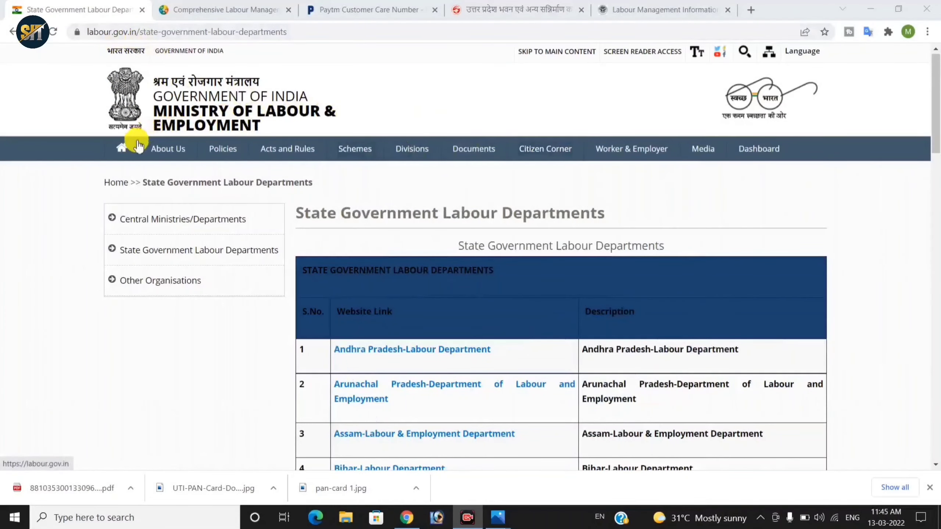
left_click(130, 149)
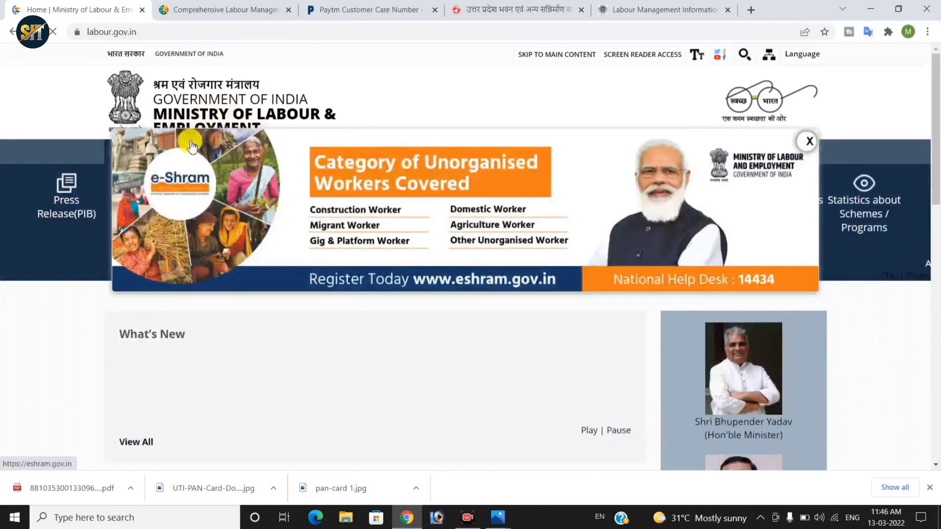
left_click(808, 141)
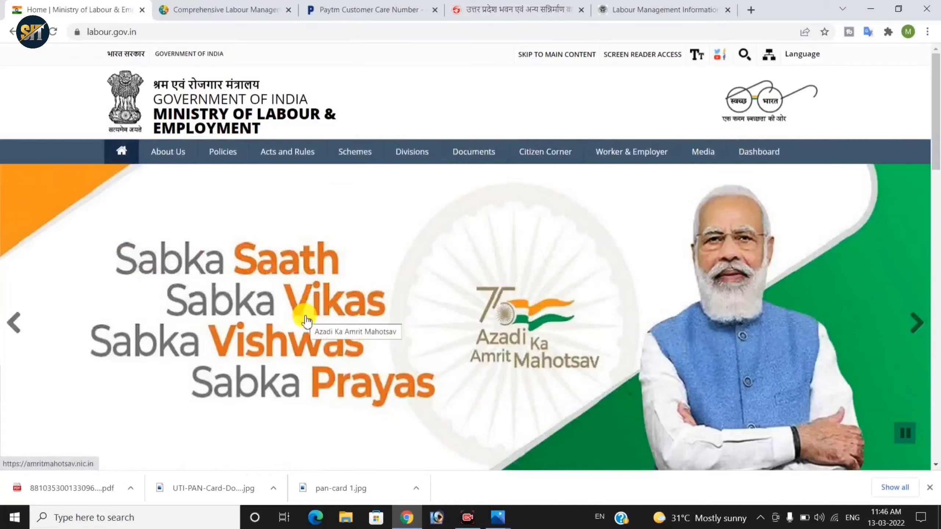
Open the State Government labour departments page from the Important Links section of the home page.
scroll(416, 307, "down", 20)
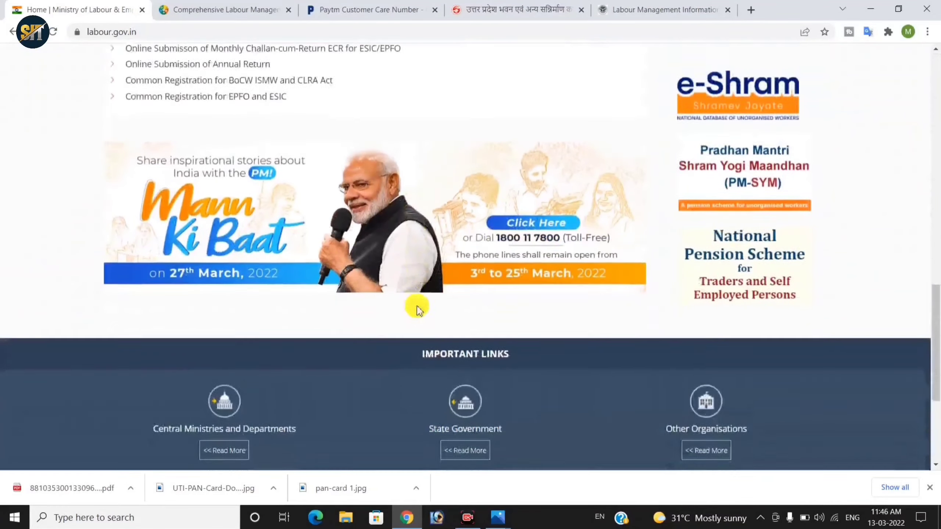
scroll(416, 308, "down", 5)
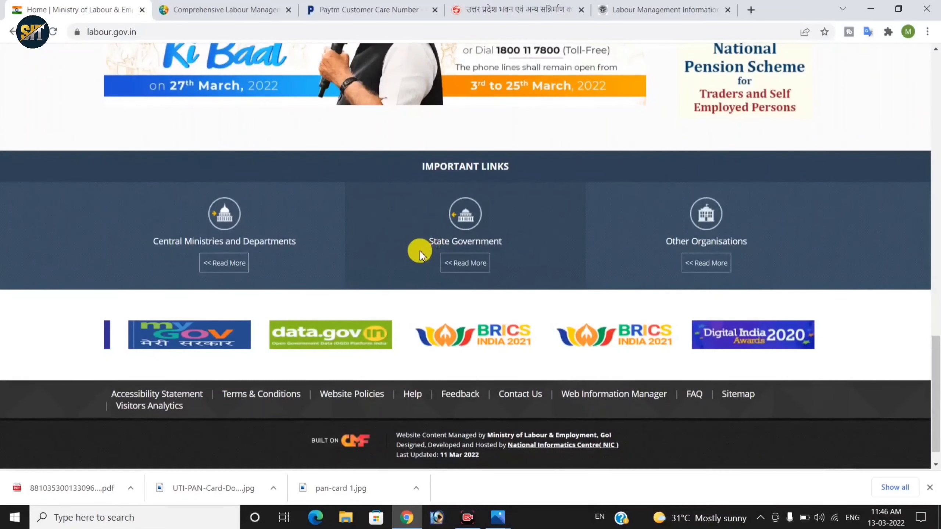
left_click_drag(416, 248, 507, 242)
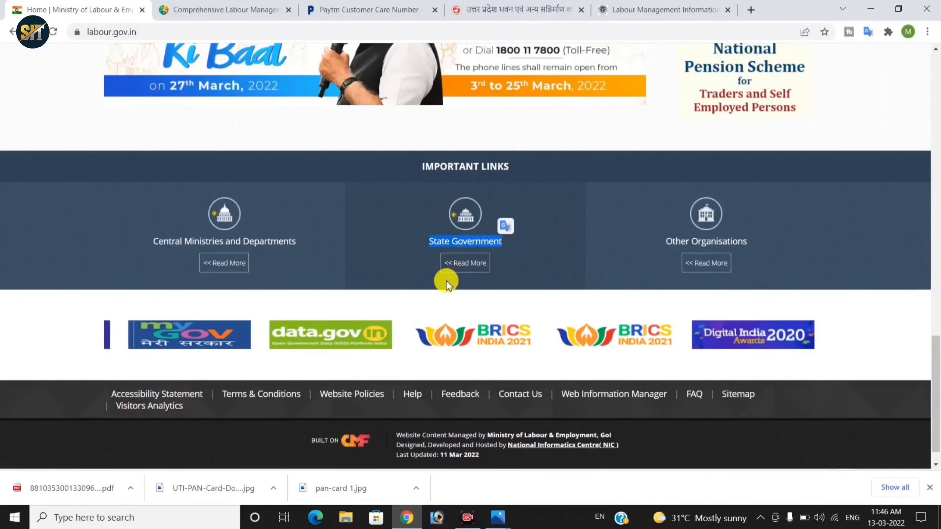
left_click(466, 264)
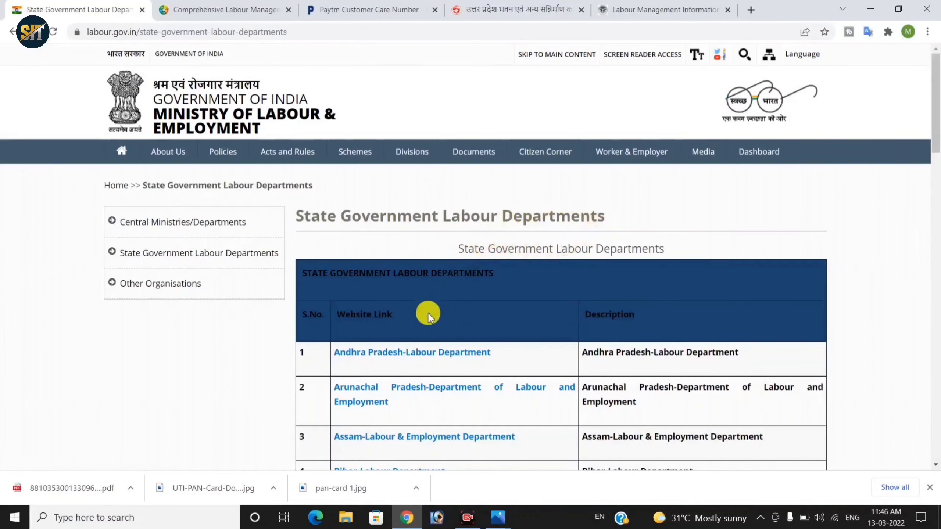
Look through the table of state government labour department websites for the available states and union territories.
scroll(428, 316, "down", 2)
scroll(369, 392, "down", 6)
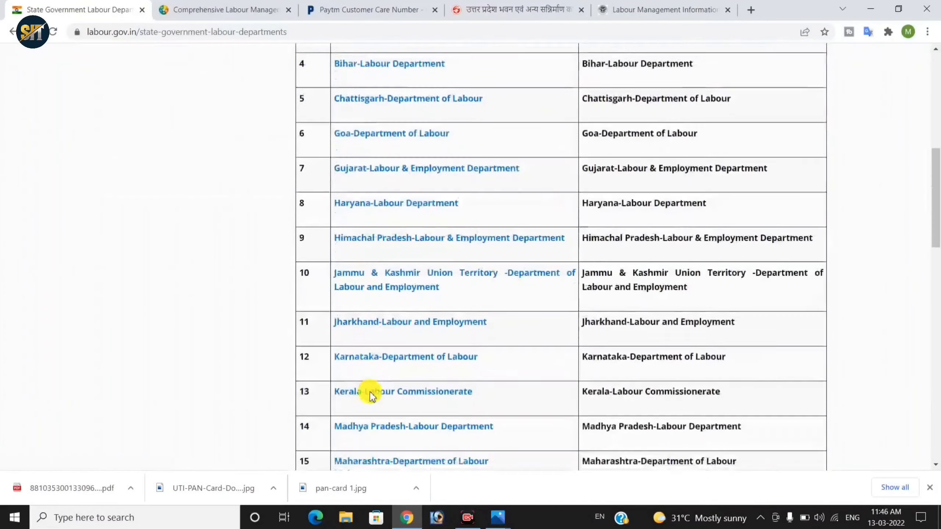
scroll(372, 396, "down", 15)
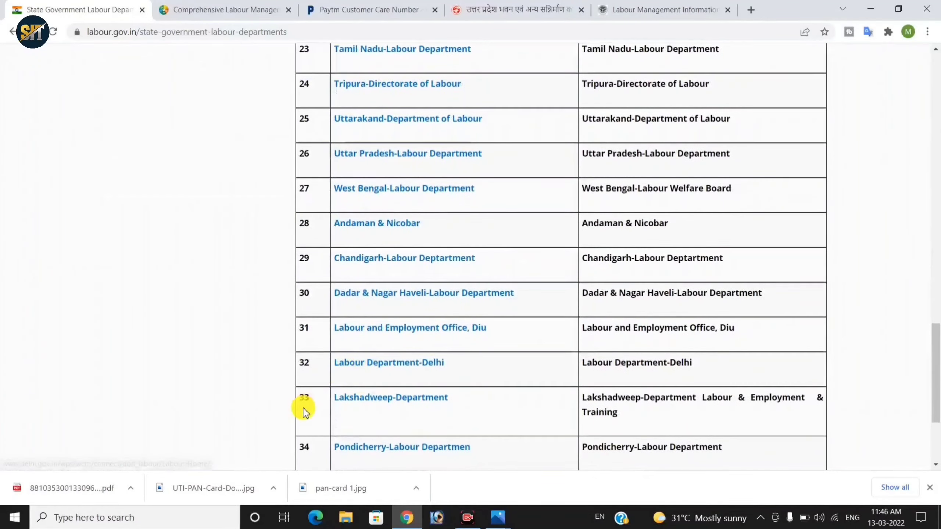
scroll(305, 408, "down", 4)
scroll(337, 263, "up", 20)
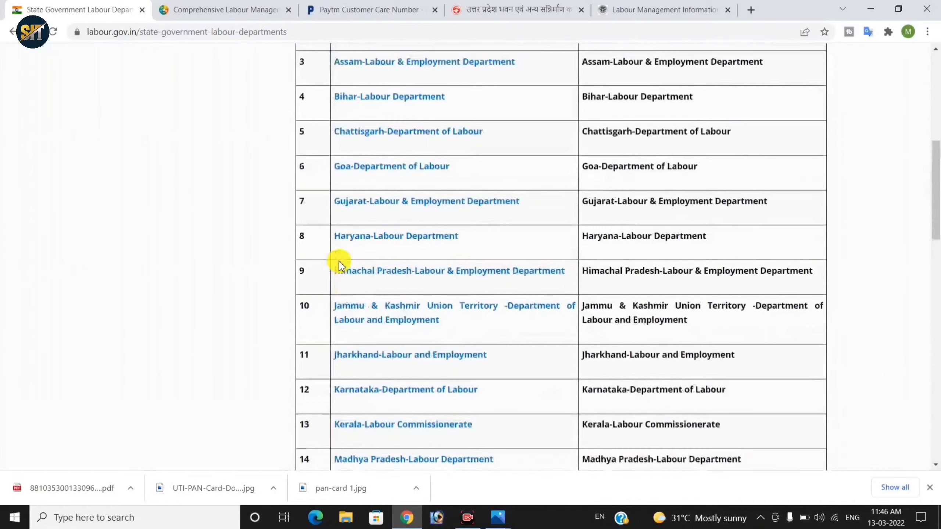
scroll(340, 267, "up", 8)
scroll(388, 333, "down", 3)
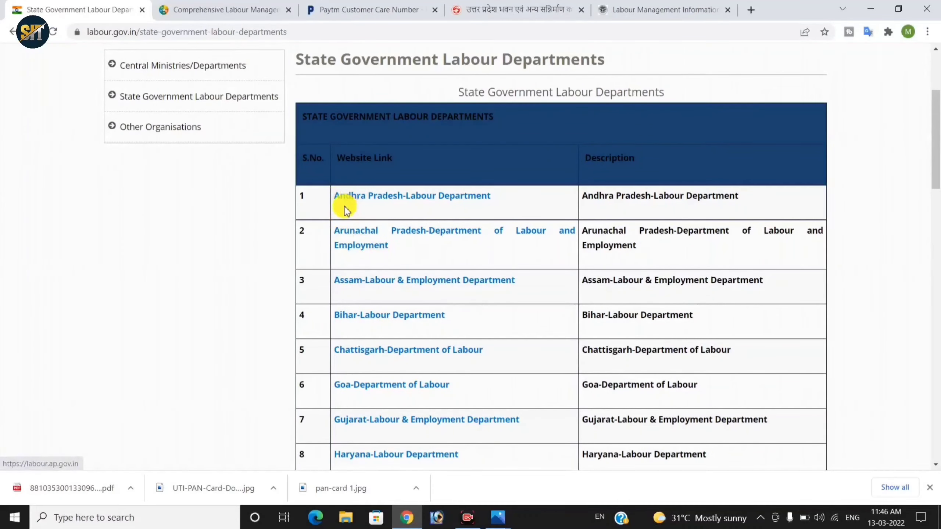
scroll(381, 306, "down", 2)
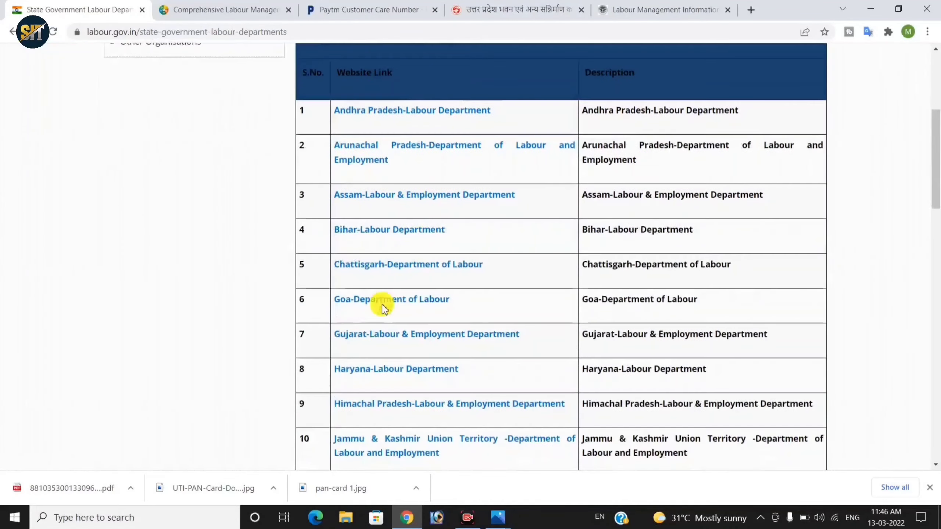
scroll(385, 339, "down", 2)
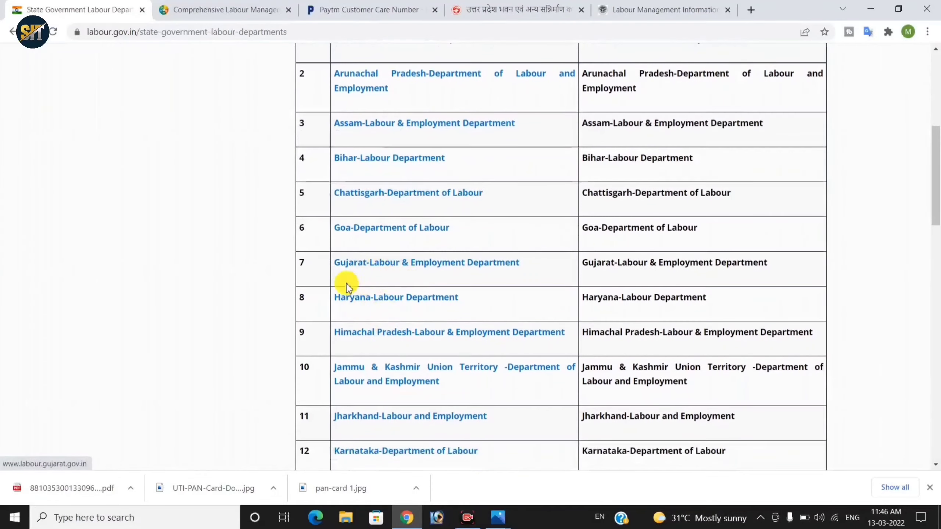
scroll(356, 364, "down", 4)
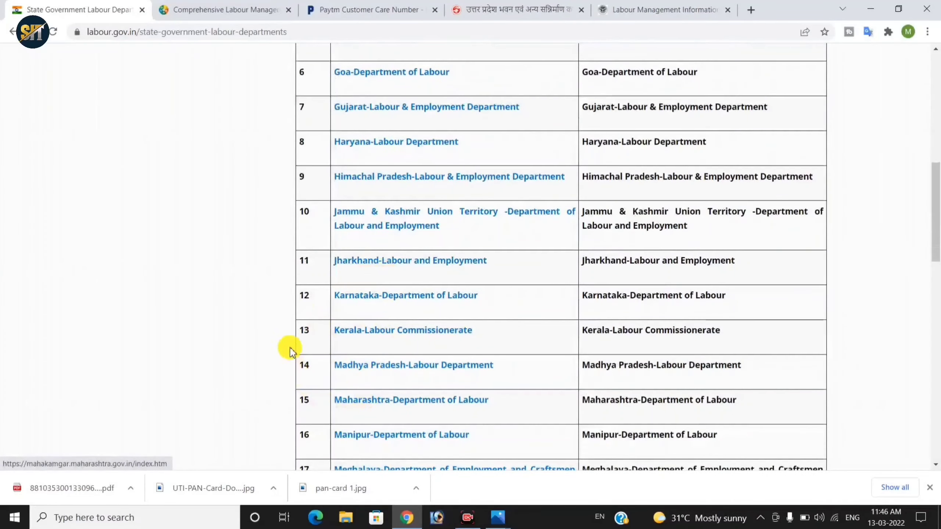
scroll(350, 408, "down", 8)
scroll(350, 411, "down", 4)
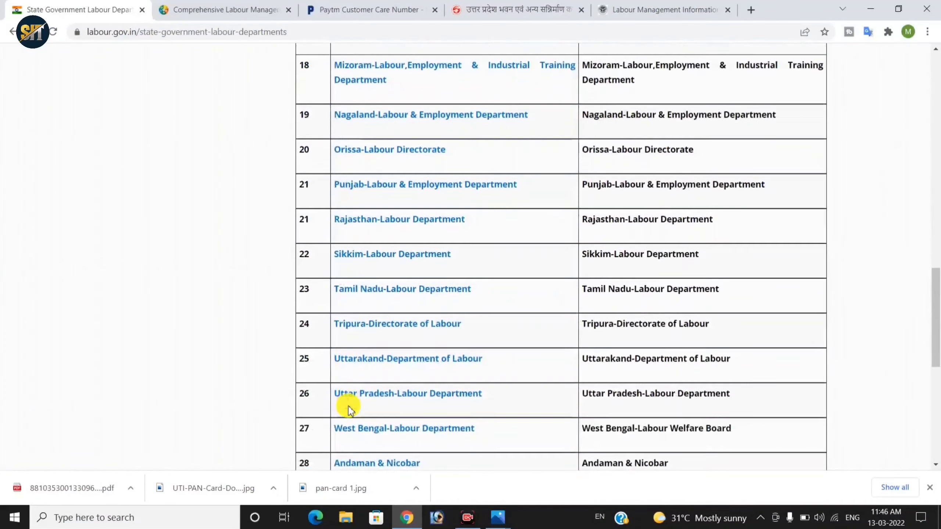
Open the Jharkhand Labour and Employment website from the table and accept leaving for the external site.
scroll(350, 410, "up", 6)
scroll(349, 411, "up", 4)
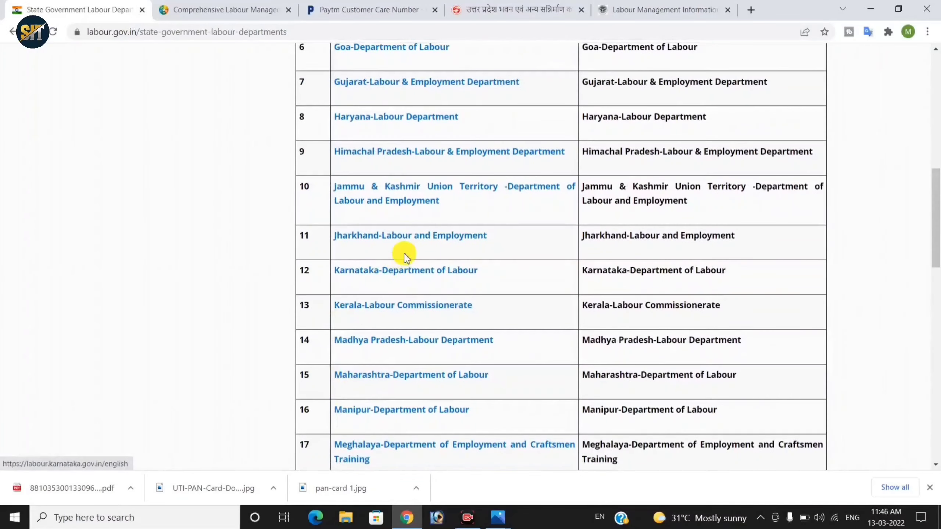
left_click(405, 240)
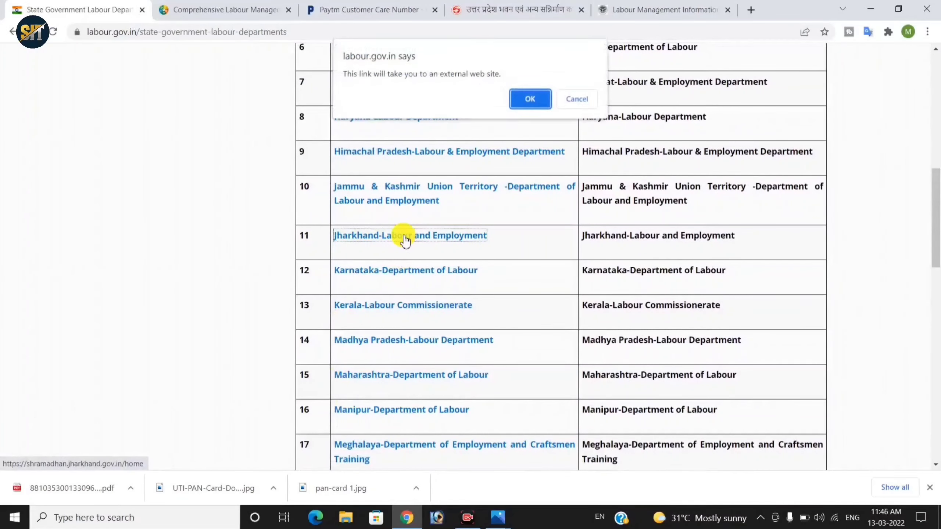
left_click(539, 105)
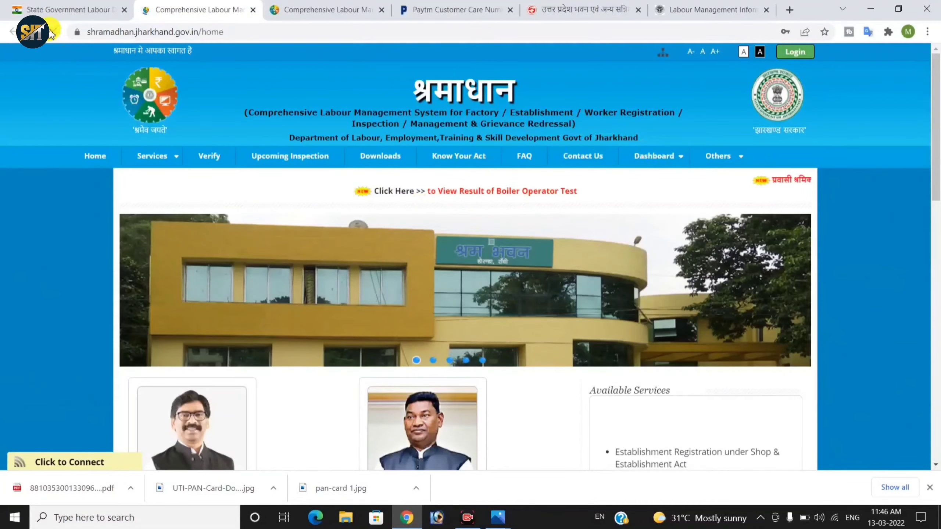
Return to the list of state labour departments and open the external Bihar Labour Department site.
left_click(65, 11)
scroll(467, 172, "up", 8)
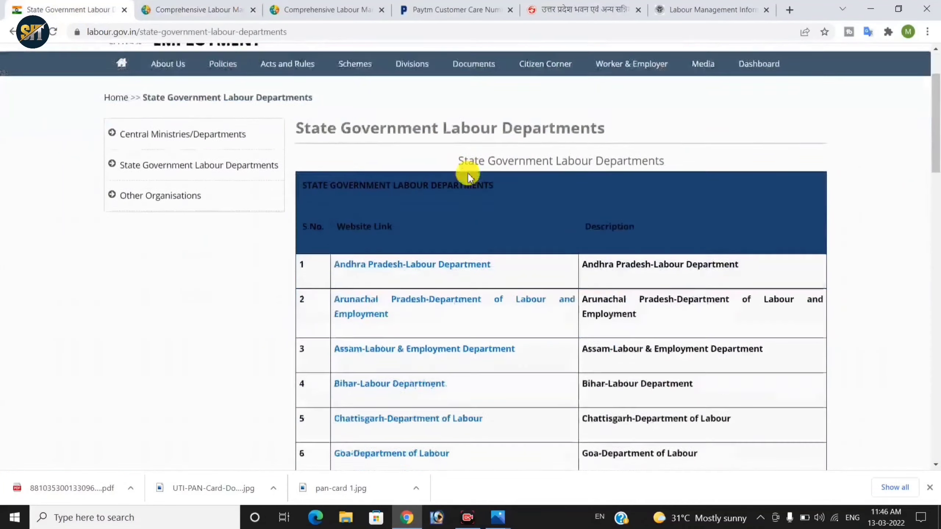
scroll(302, 194, "down", 3)
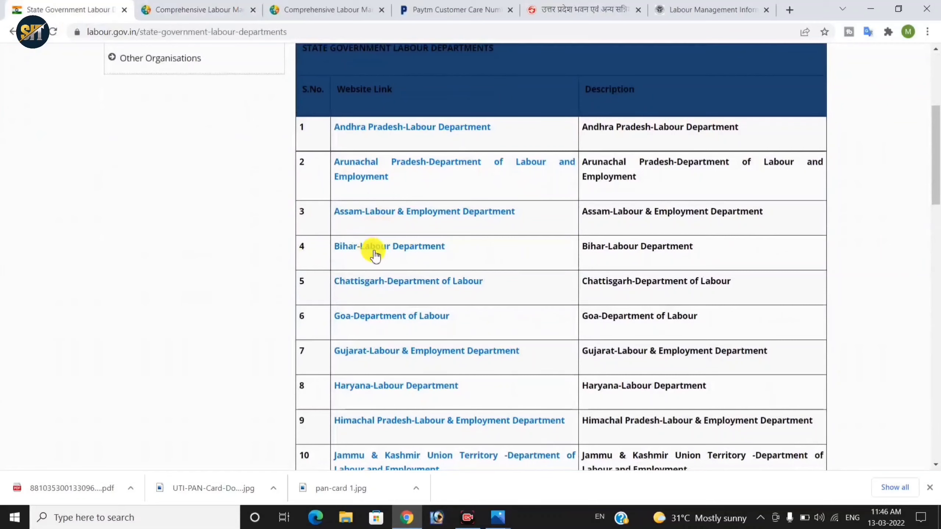
left_click(373, 252)
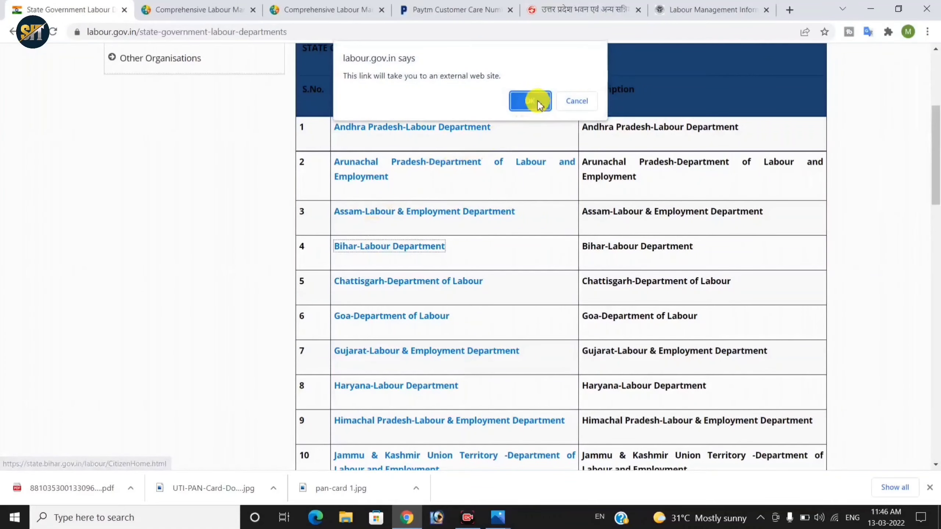
left_click(537, 102)
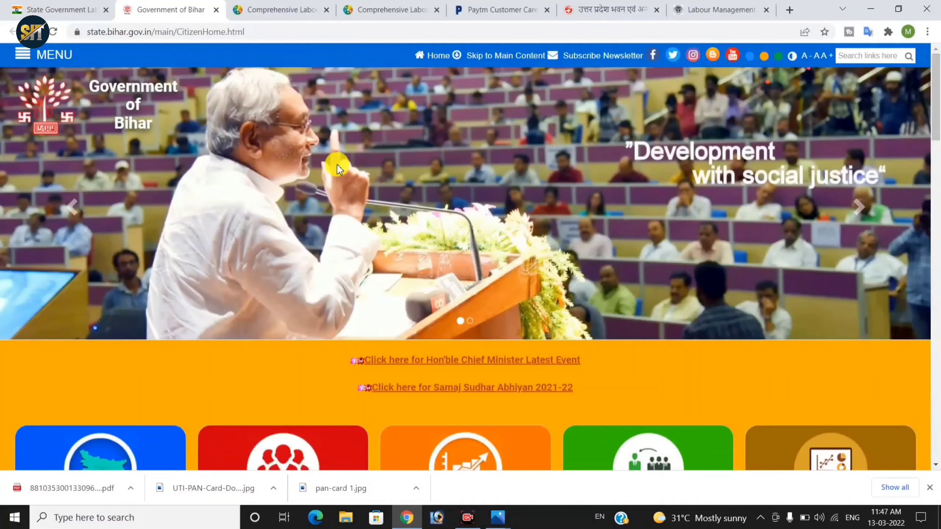
Go back to the State Government Labour Departments list and look over its entries again.
left_click(67, 16)
scroll(469, 317, "down", 12)
scroll(470, 319, "up", 15)
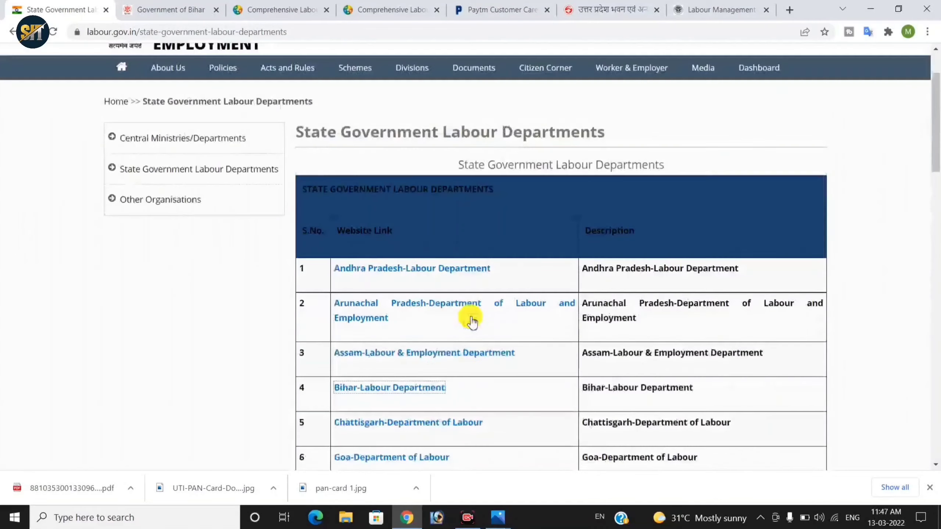
scroll(470, 318, "up", 3)
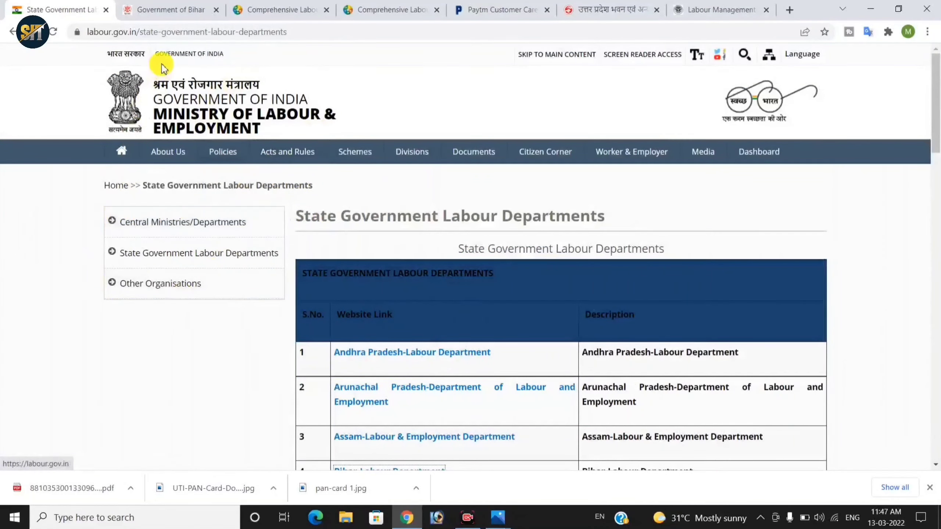
Compare the opened Bihar and Jharkhand sites, then close the Bihar site and return to the Jharkhand portal.
left_click(172, 11)
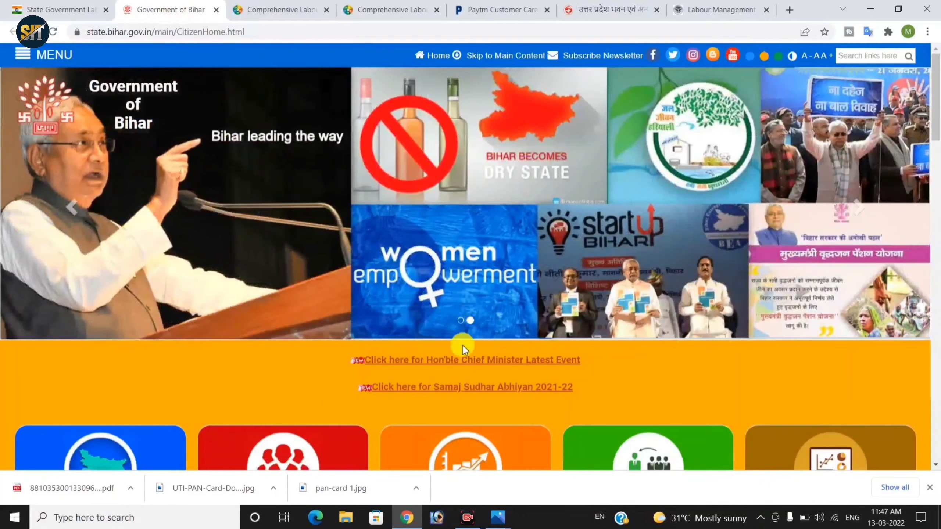
left_click(286, 5)
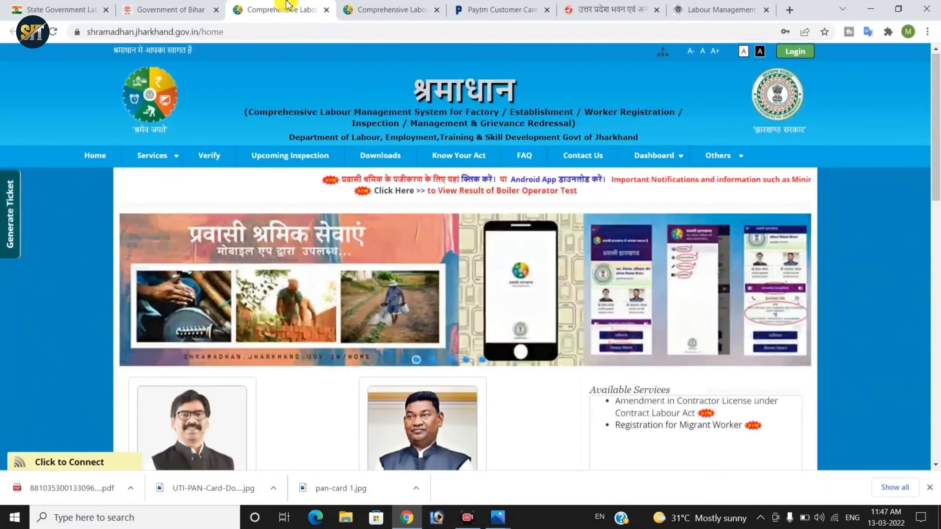
left_click(183, 5)
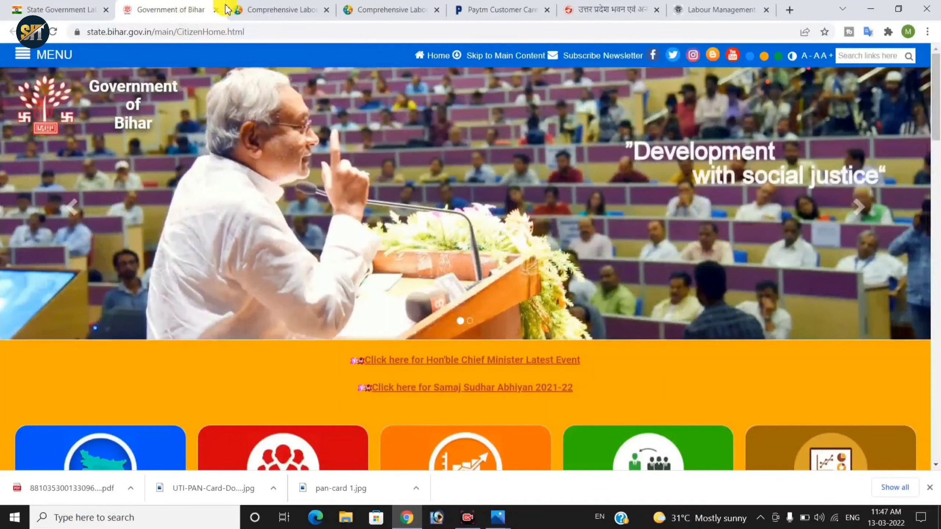
left_click(216, 10)
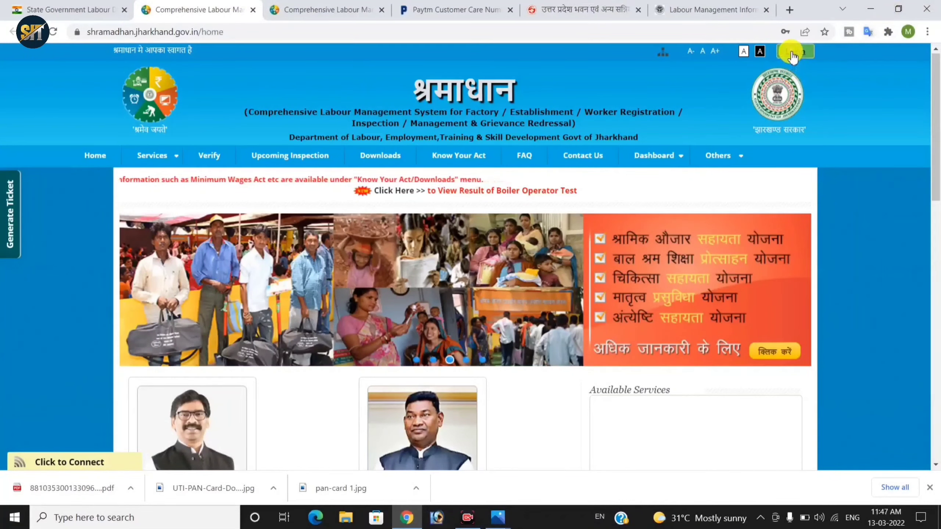
Examine the new user registration form reached from the Jharkhand portal's login dialog, then close it.
left_click(792, 55)
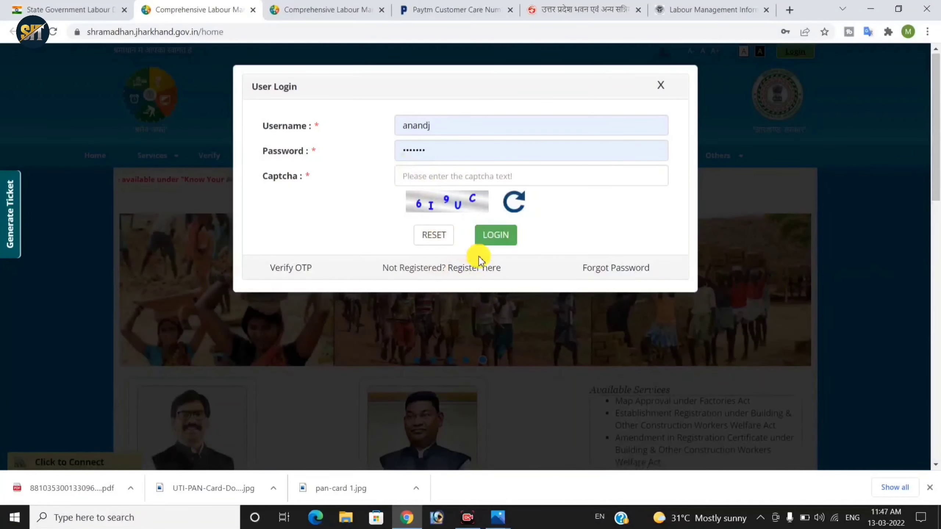
left_click(466, 270)
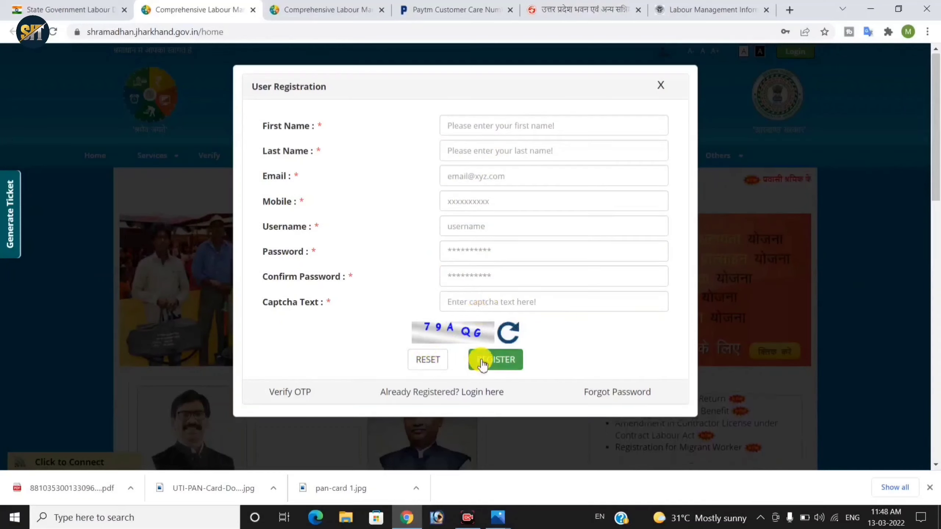
left_click(486, 363)
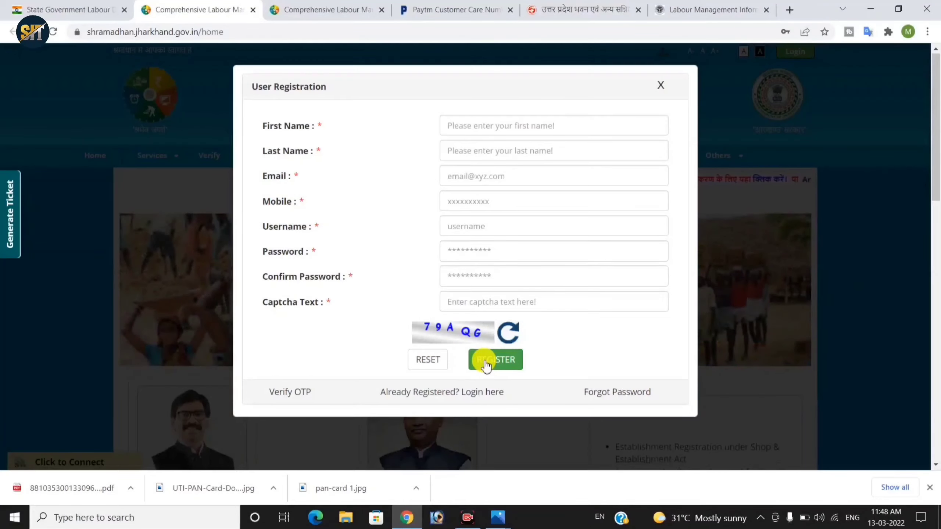
left_click(664, 89)
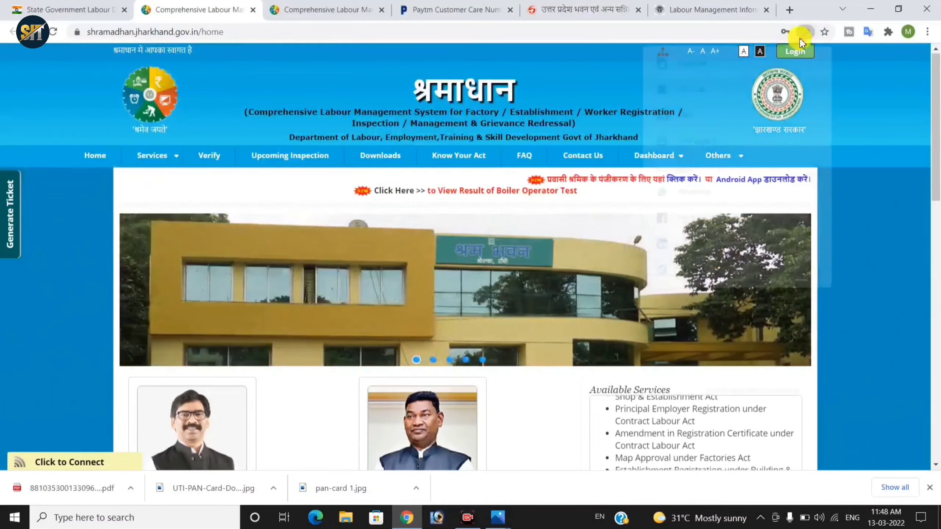
Open the login on the Jharkhand labour portal and sign in to the applicant panel.
left_click(799, 54)
double_click(802, 53)
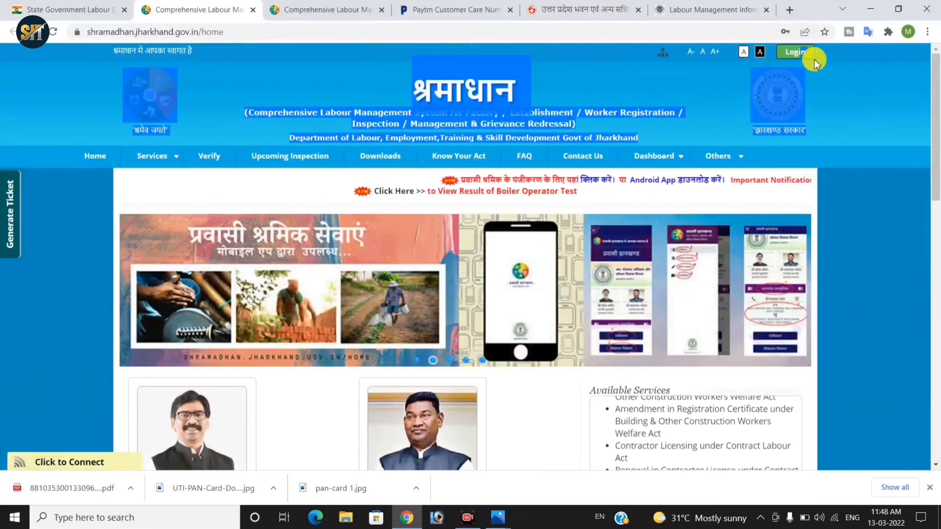
left_click(796, 52)
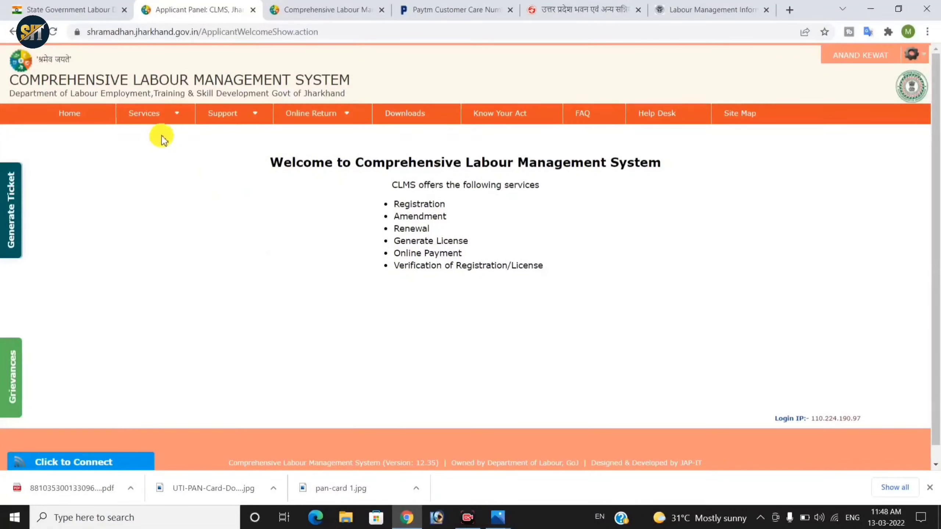
Open the registration form for submission under the Workers Registration services.
left_click(163, 118)
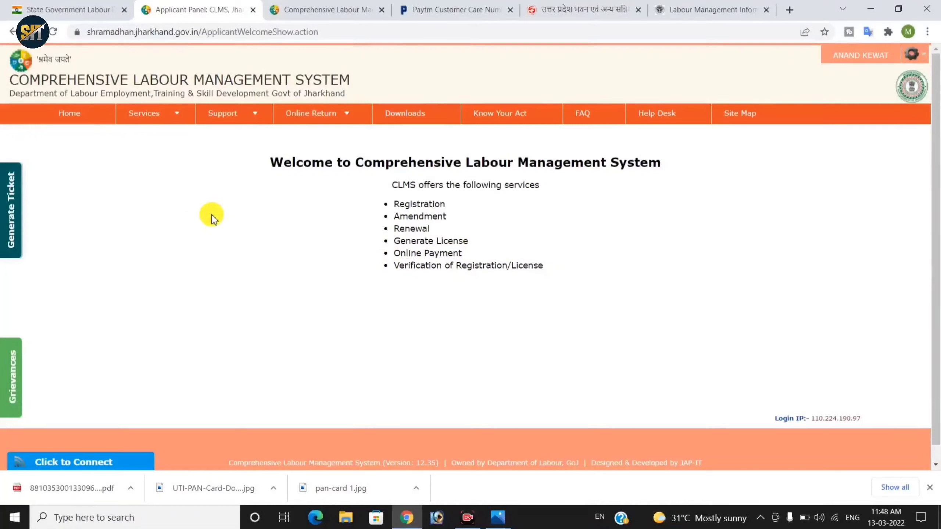
left_click(163, 118)
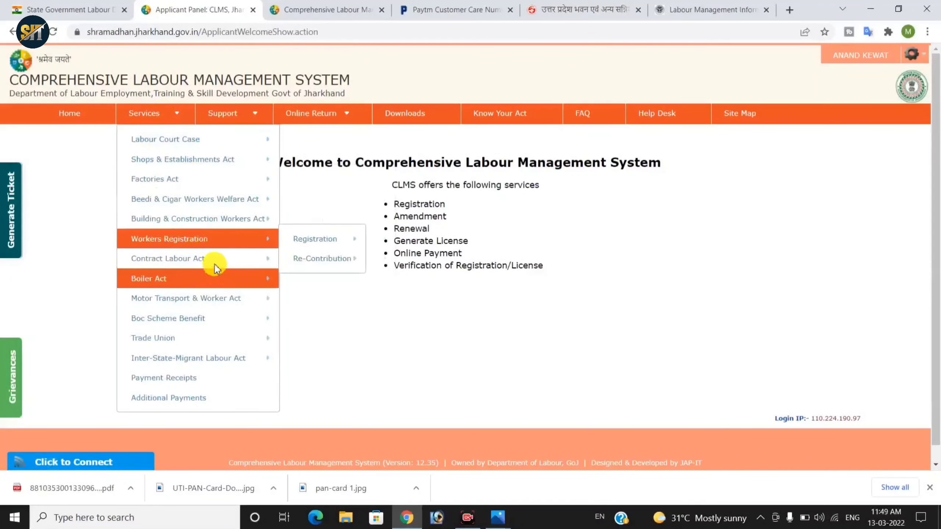
mouse_move(180, 242)
mouse_move(304, 251)
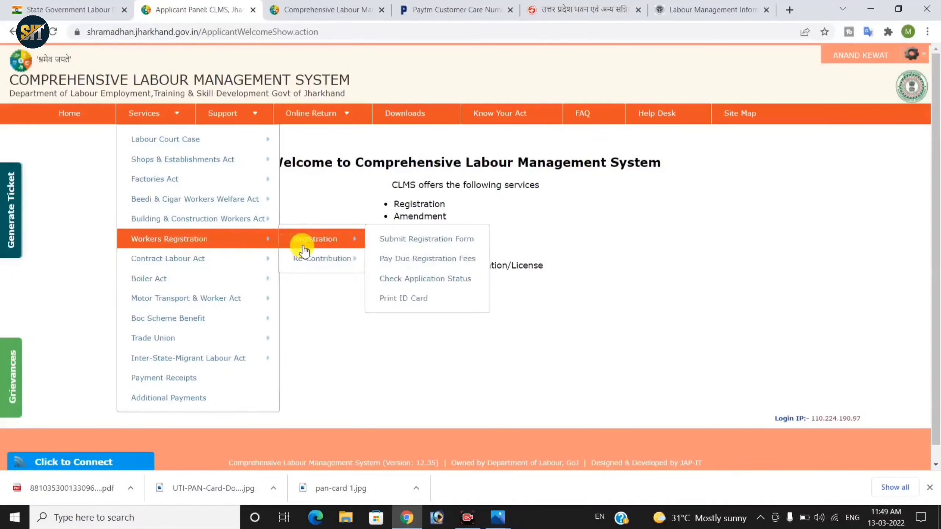
left_click(420, 245)
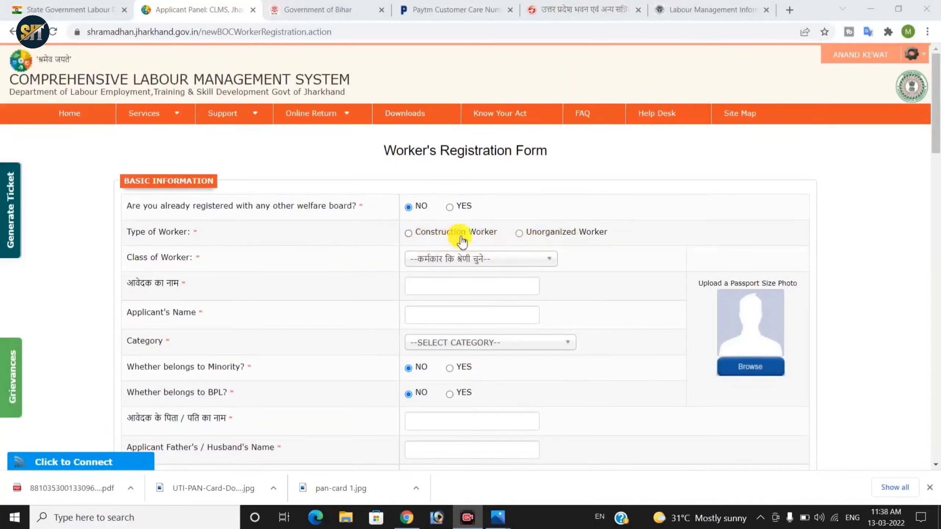
Set the type of worker to Unorganized Worker and the class of worker to माली in the basic information.
left_click(521, 234)
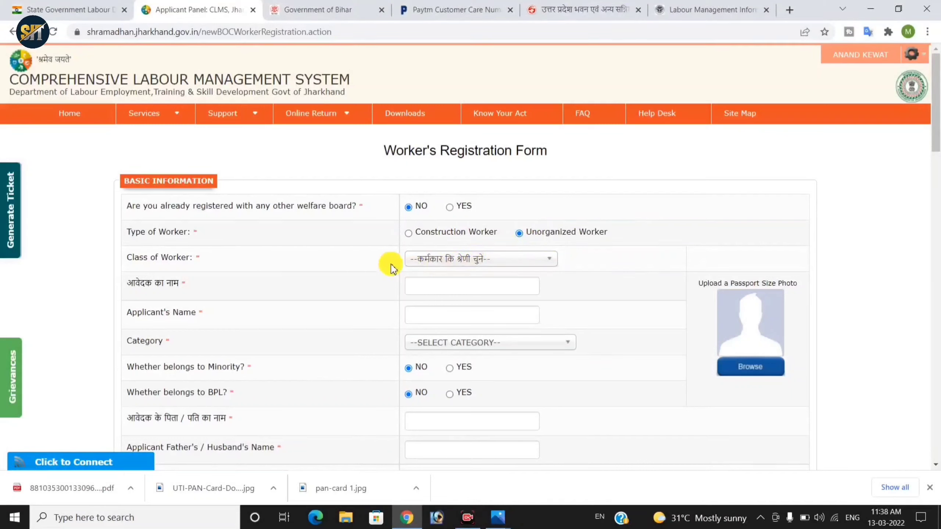
left_click(437, 266)
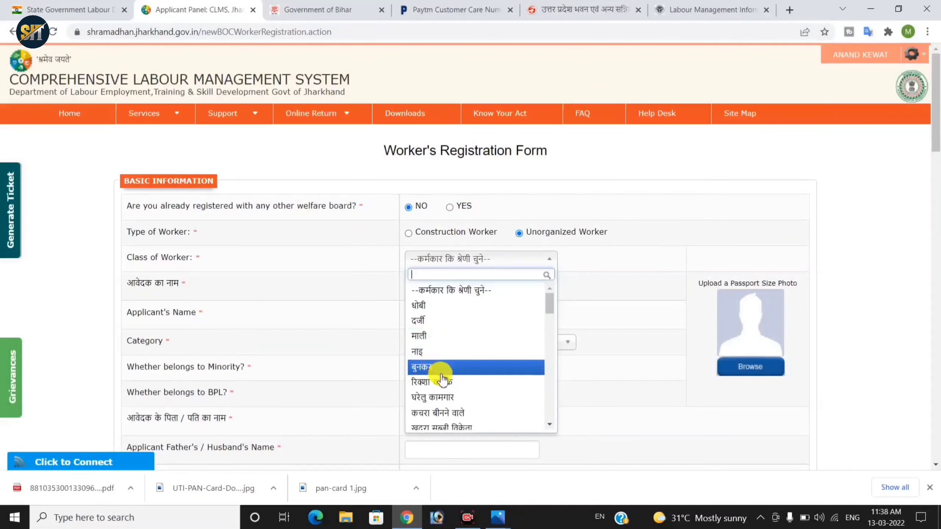
scroll(458, 393, "down", 9)
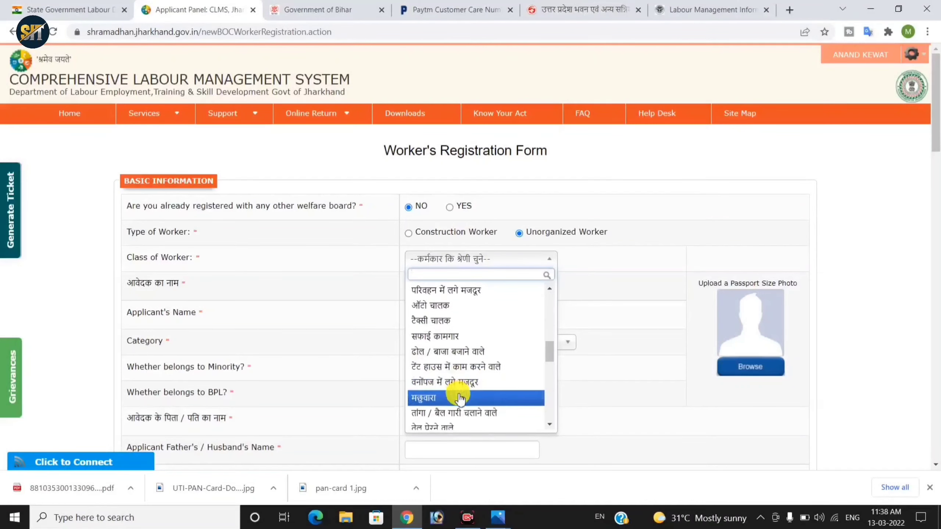
scroll(435, 318, "up", 9)
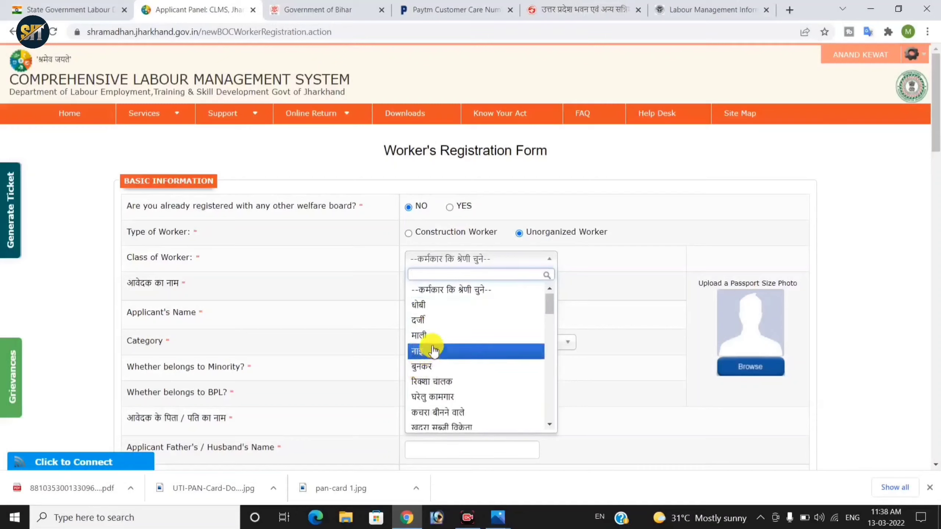
left_click(424, 335)
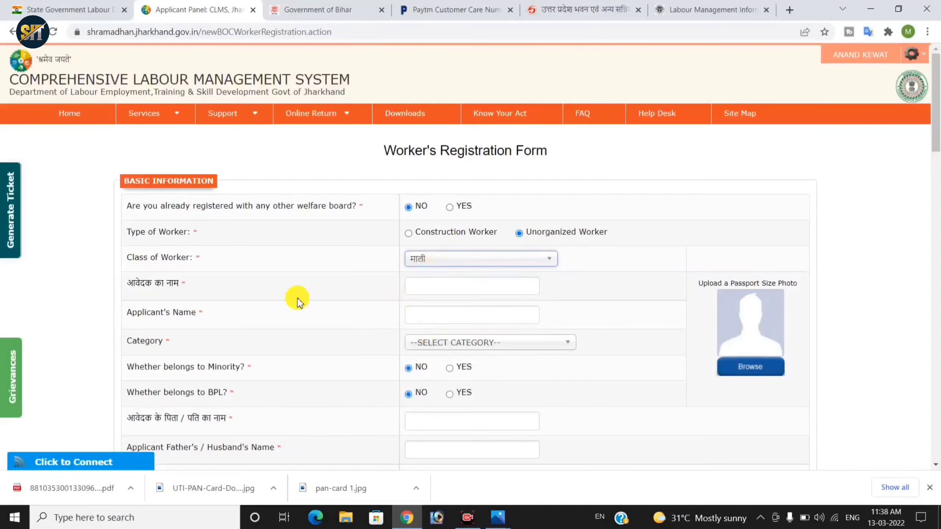